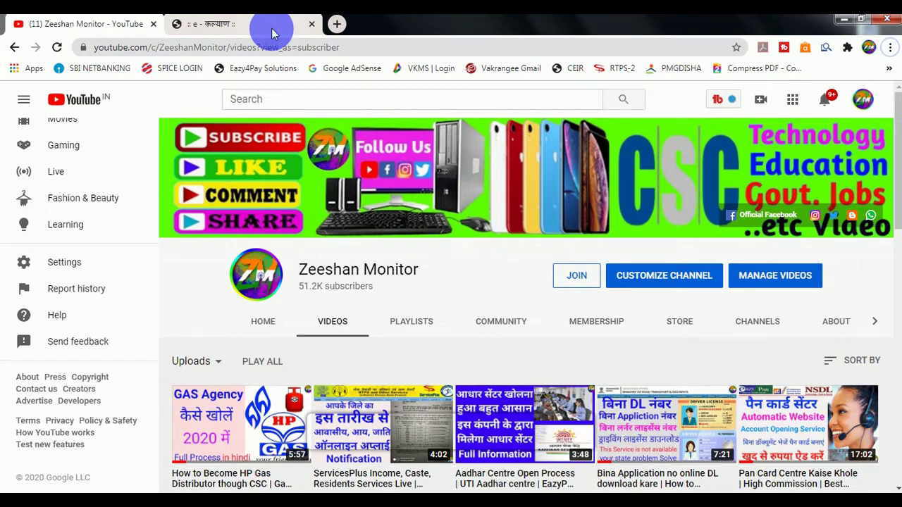
- Review the Matric +2 Balika/Balak Protsahan guidelines in e-Kalyan, highlighting the Step 1 and Step 2 instructions
click(273, 29)
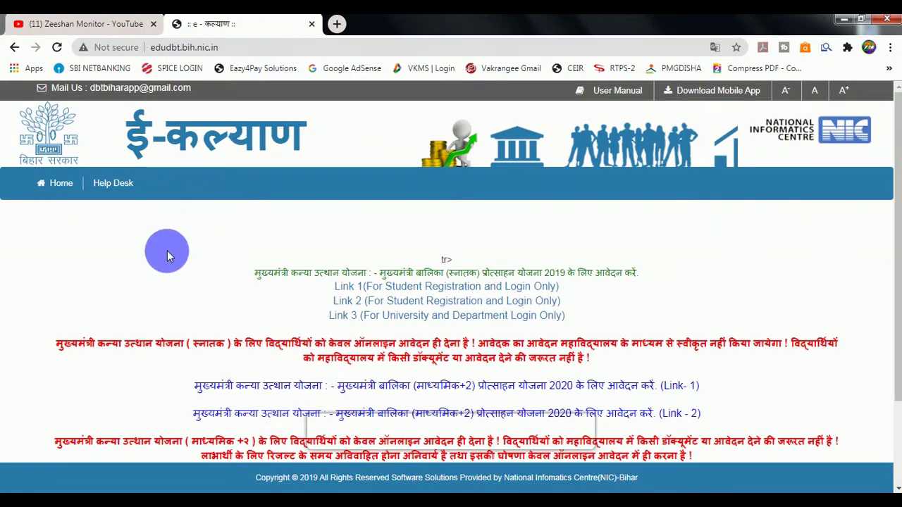
scroll(167, 250, down, 2)
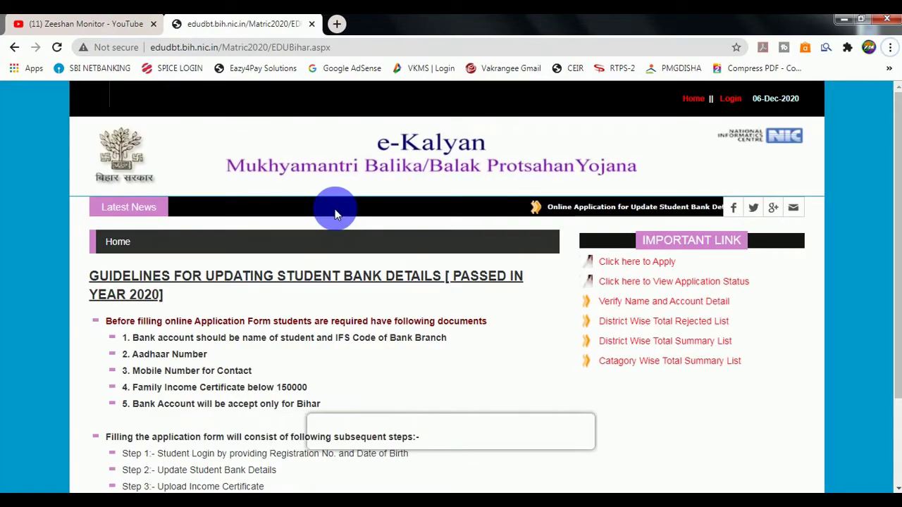
scroll(335, 213, down, 1)
scroll(336, 213, down, 1)
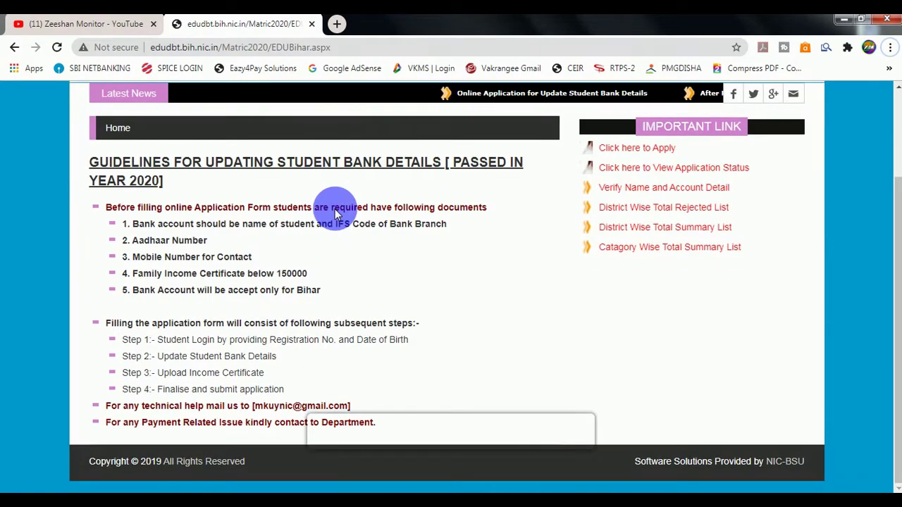
click(166, 346)
drag(166, 347, 329, 346)
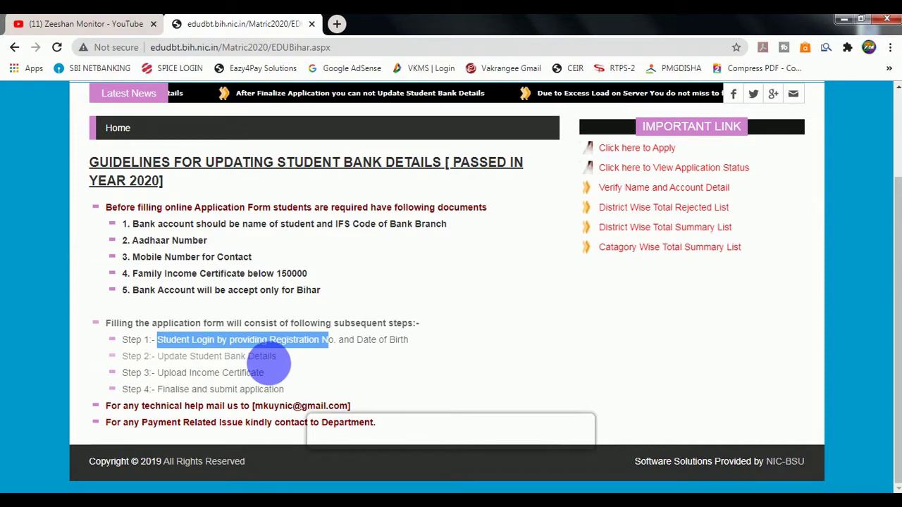
drag(183, 358, 246, 364)
click(225, 402)
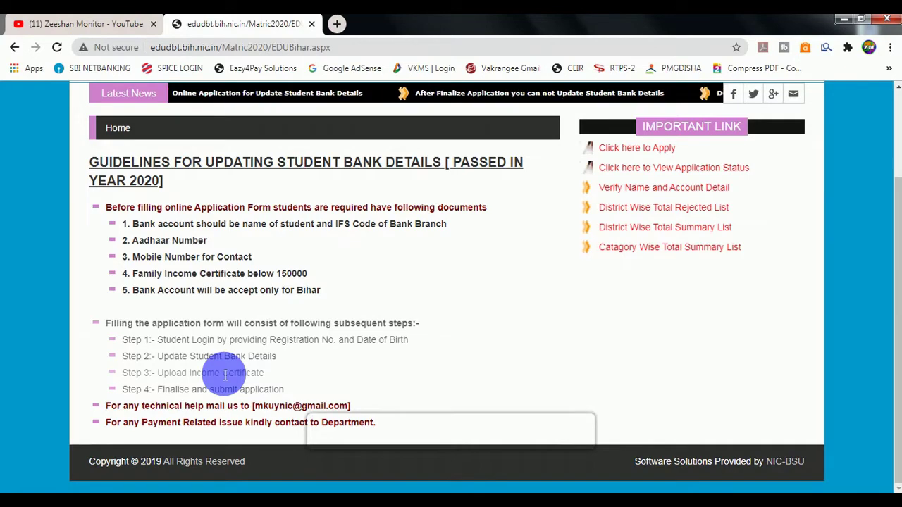
scroll(220, 371, up, 2)
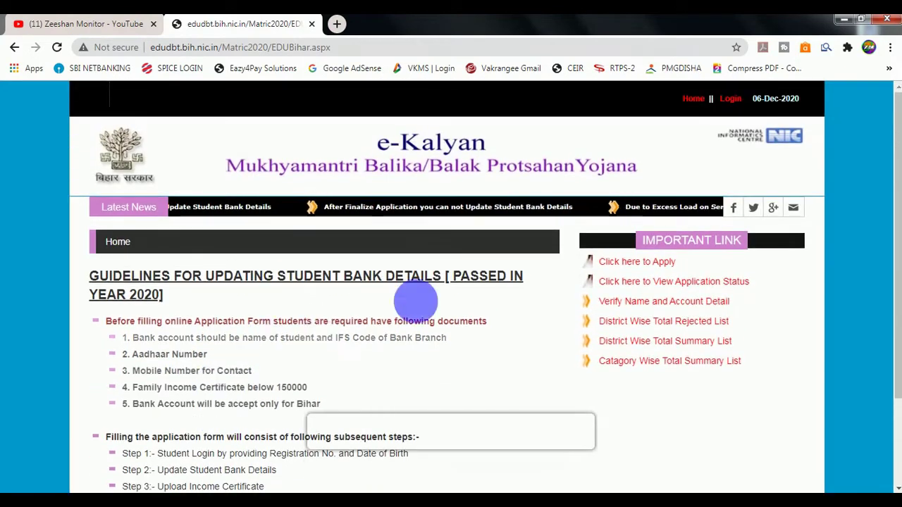
- Log in on the StudentLogin page with the registration number, total obtained marks and captcha
click(637, 265)
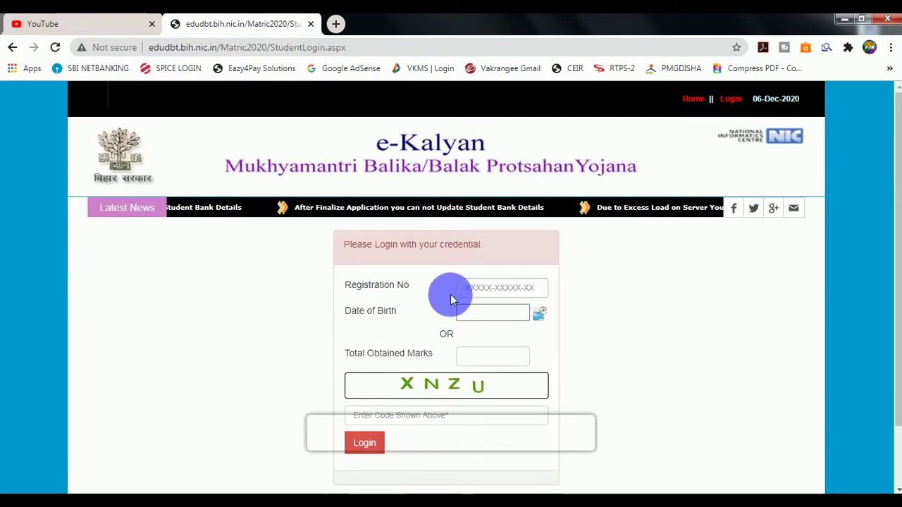
click(498, 294)
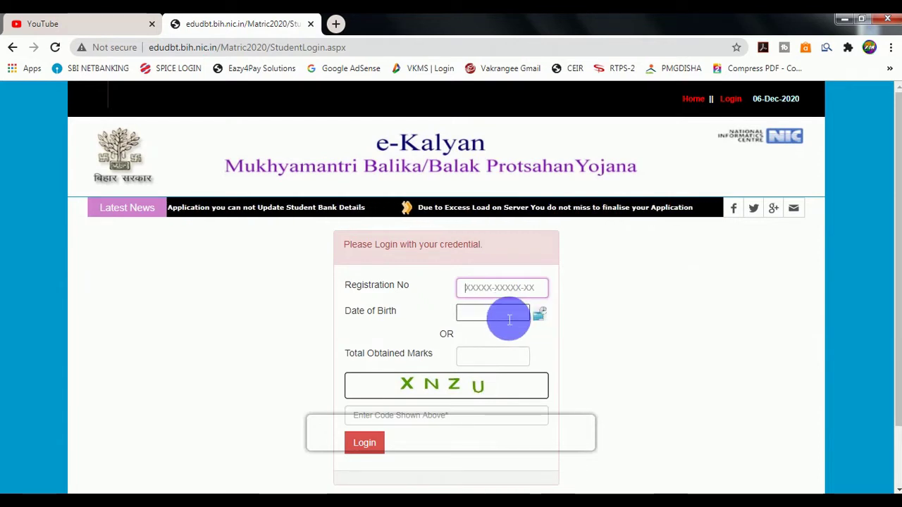
click(493, 359)
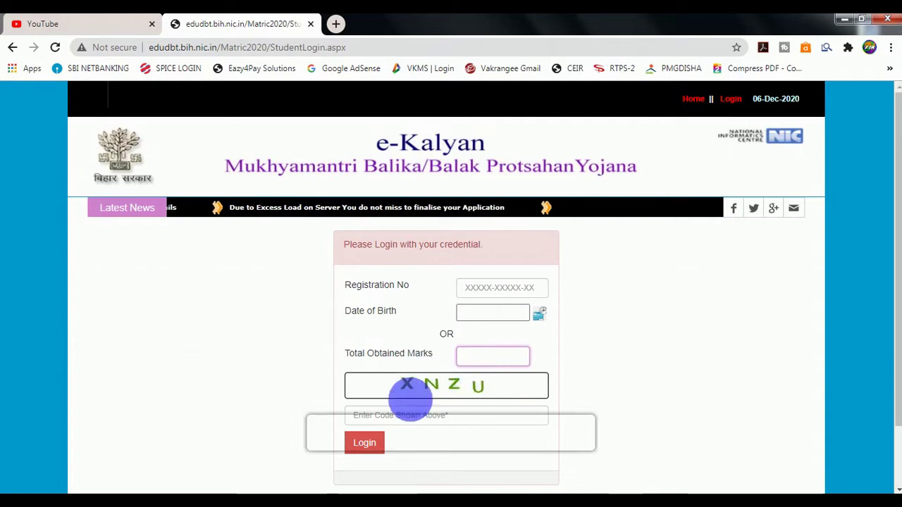
click(433, 417)
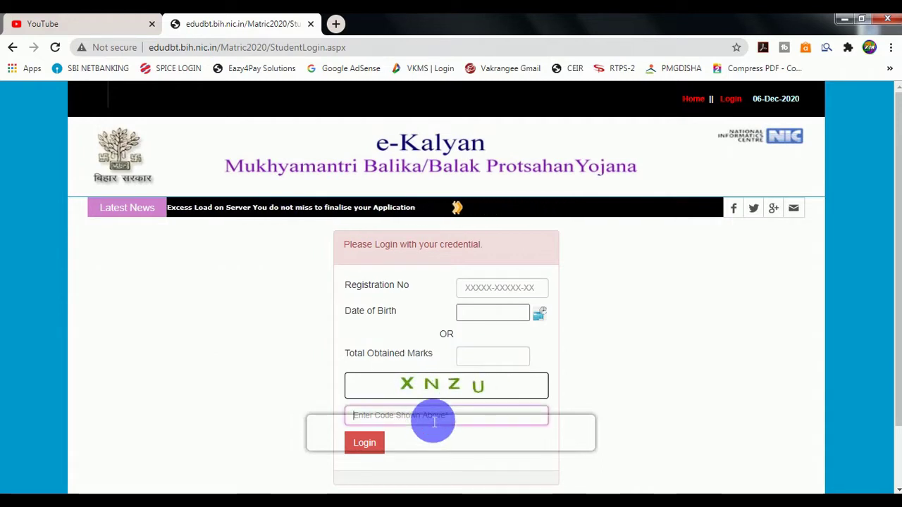
click(365, 450)
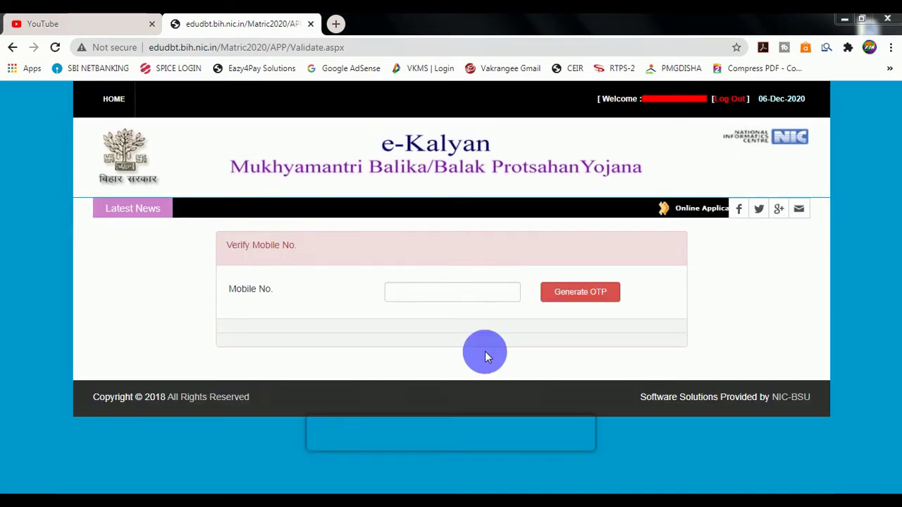
- Verify the registered mobile number by generating an OTP and entering the received code
click(418, 296)
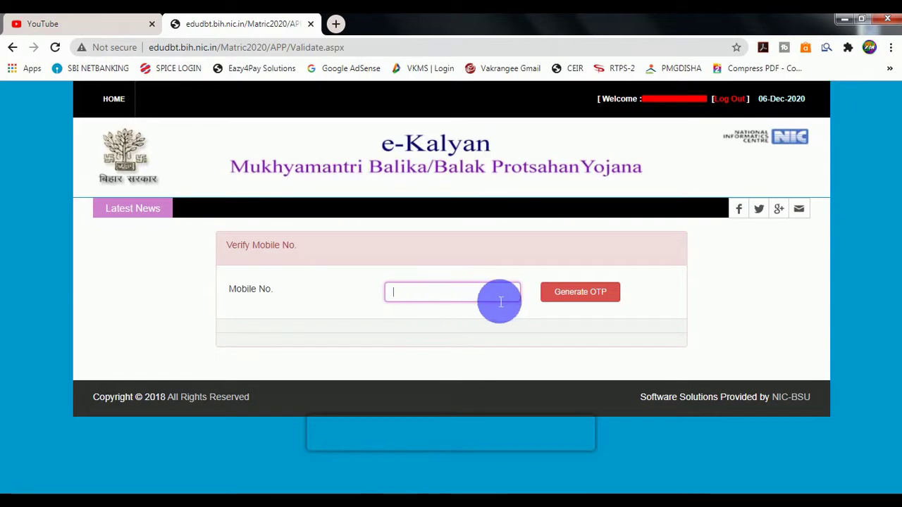
click(580, 293)
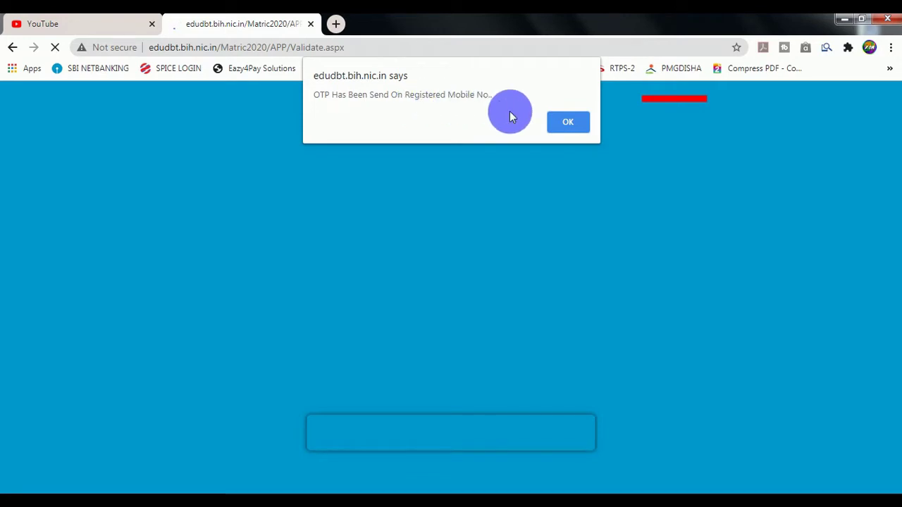
click(568, 124)
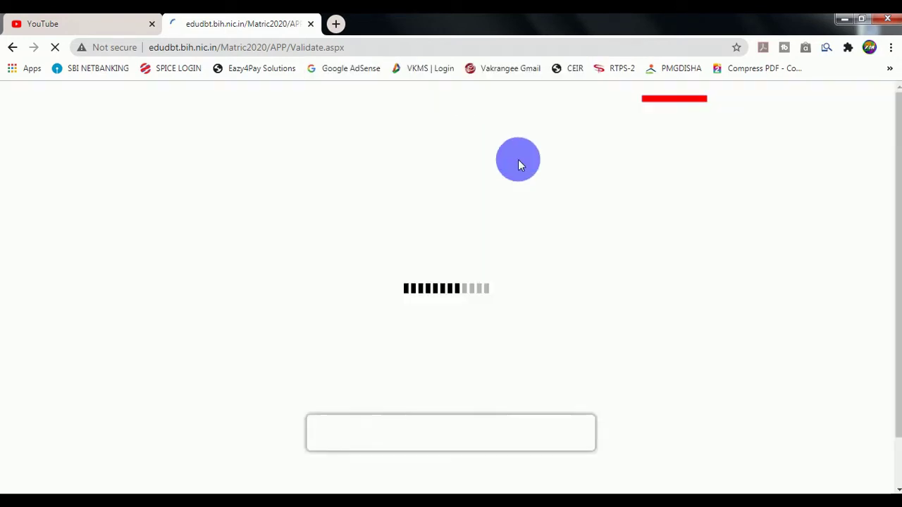
click(407, 326)
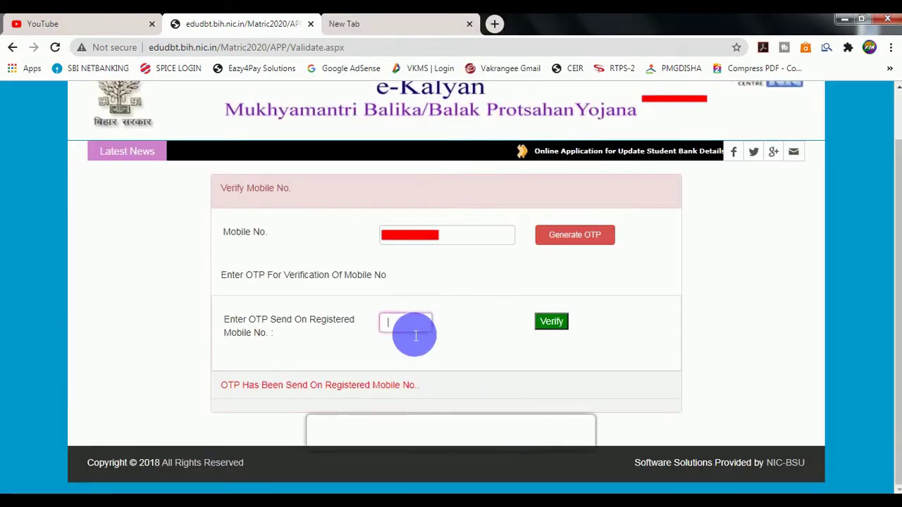
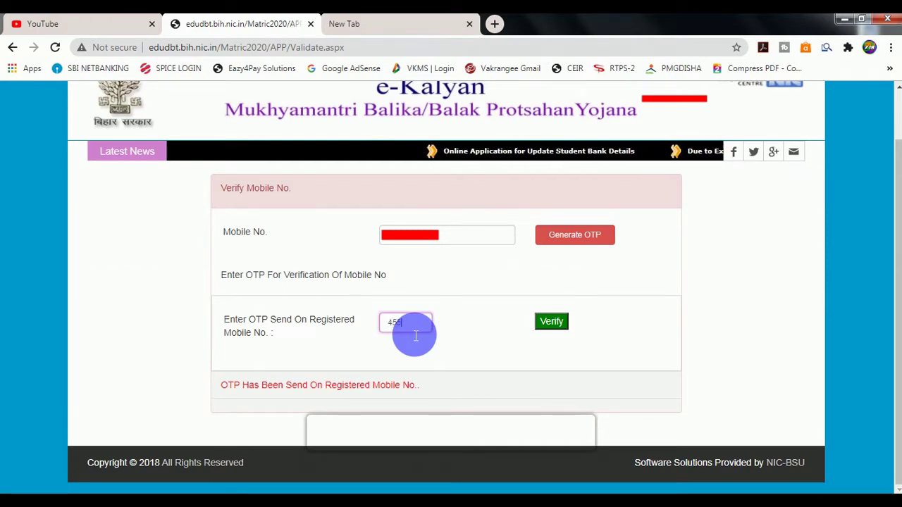
click(548, 323)
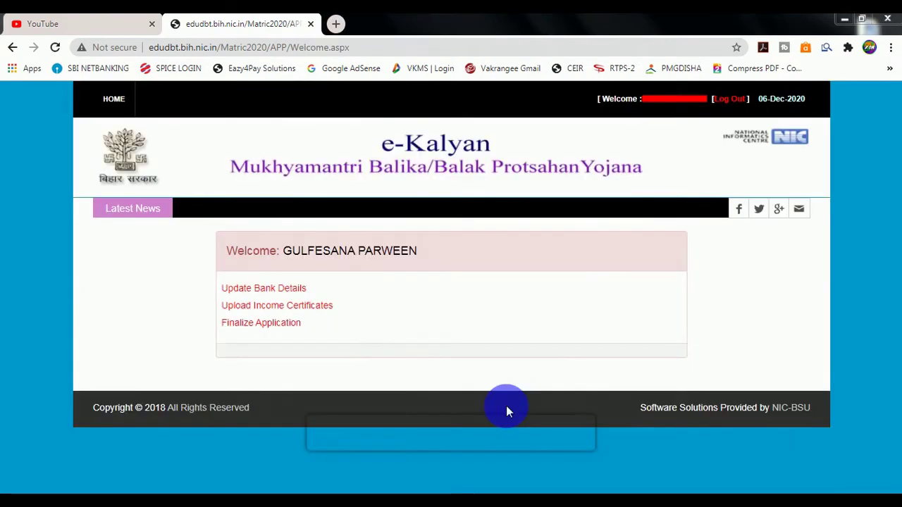
- Open the student bank details form and fill the name as per Aadhaar and Aadhaar number
click(264, 292)
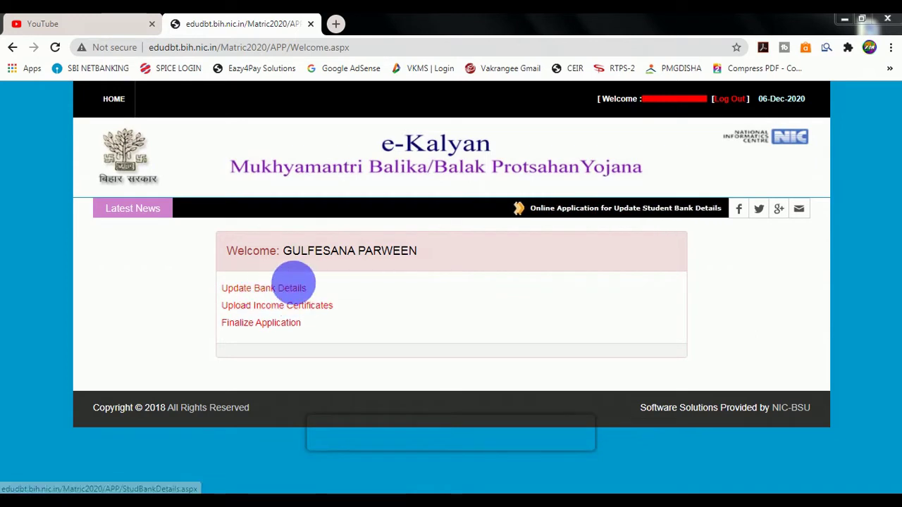
click(255, 289)
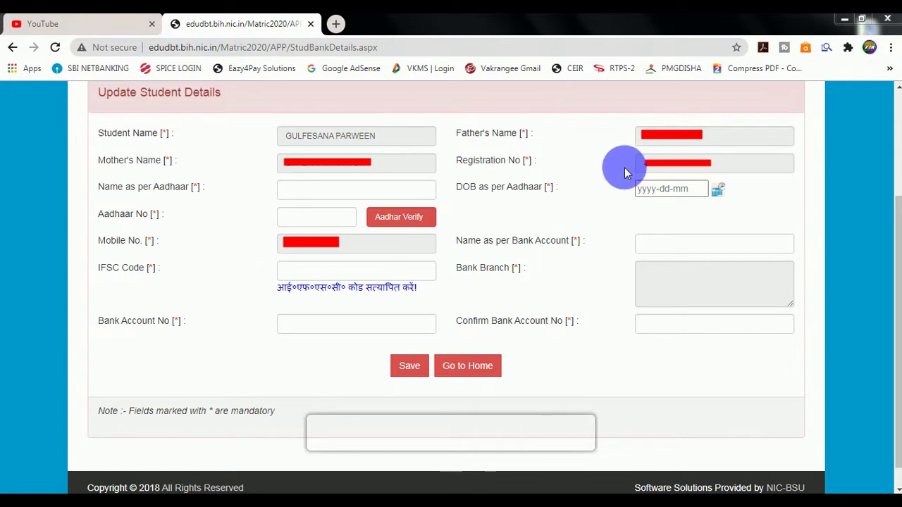
click(318, 197)
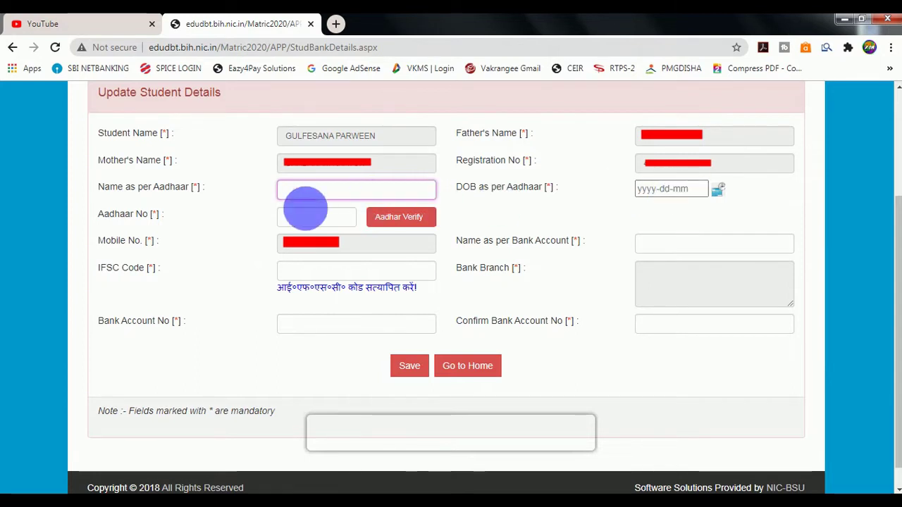
click(305, 222)
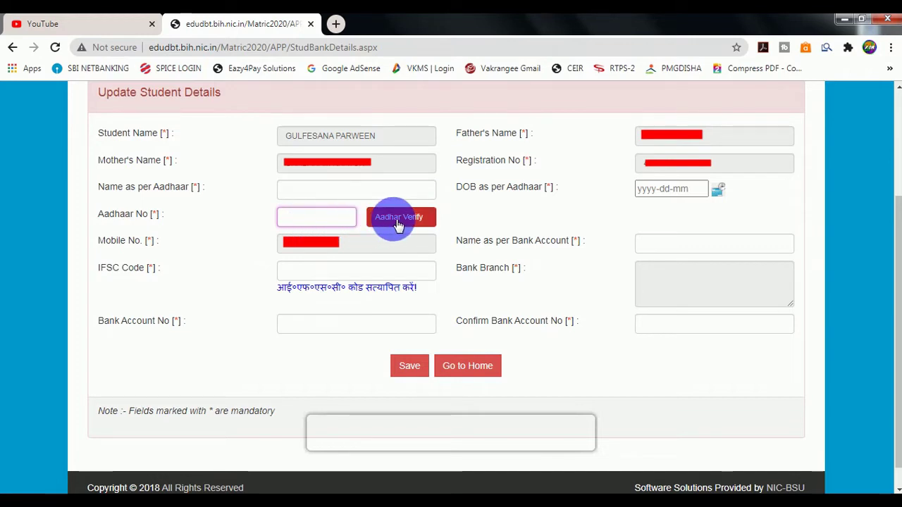
click(337, 192)
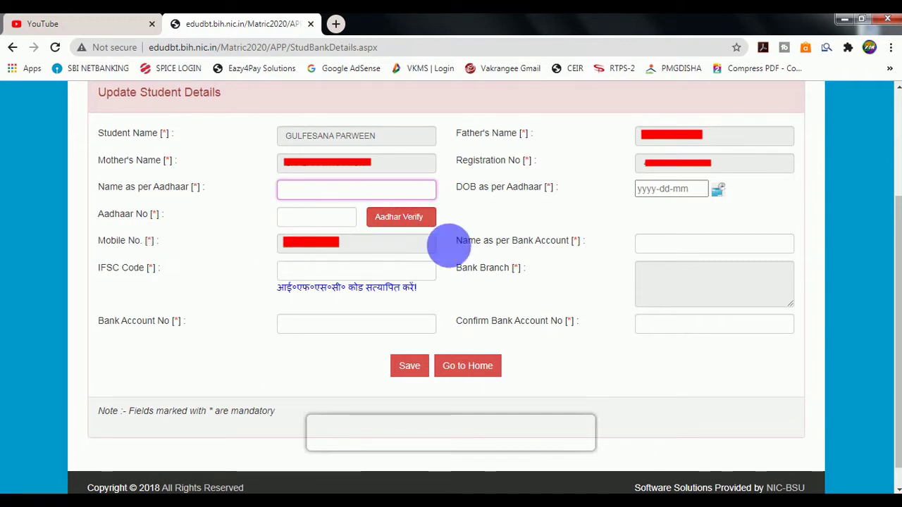
- Enter the account holder's name and IFSC SBIN0008574 (State Bank of India), then the account numbers
click(656, 251)
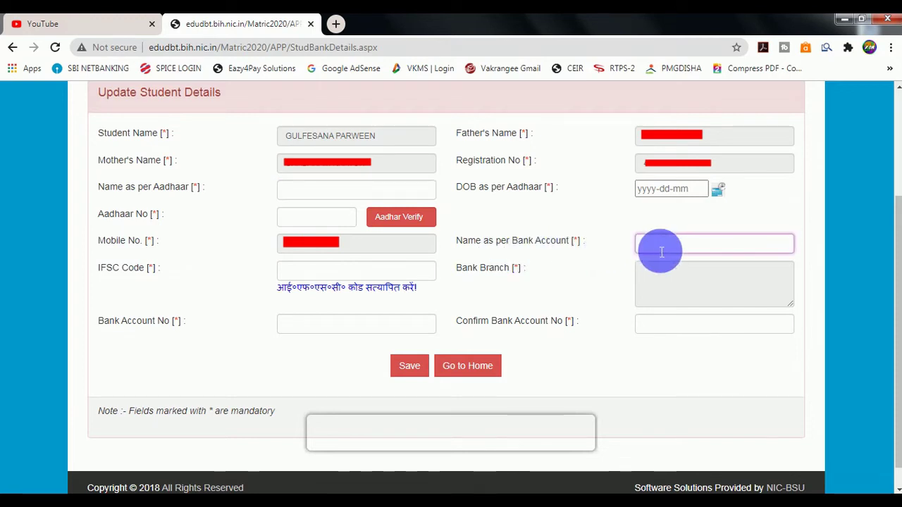
click(304, 282)
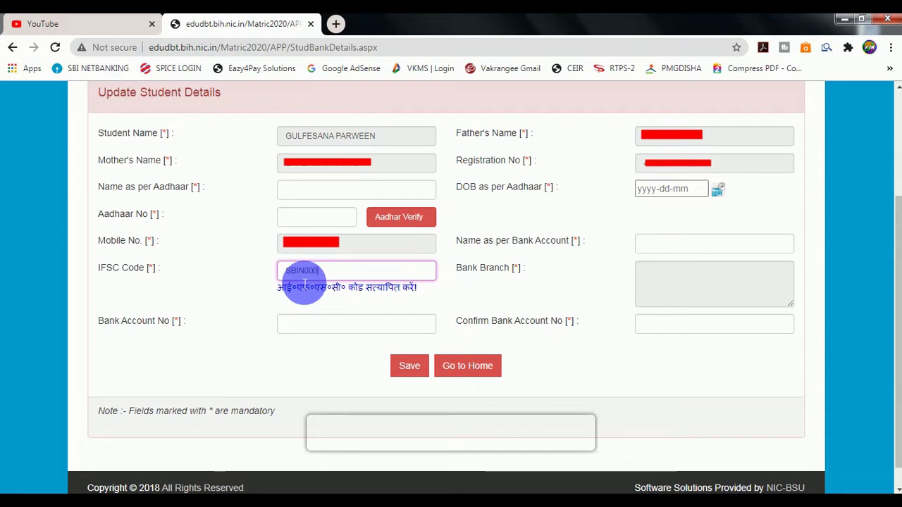
click(263, 278)
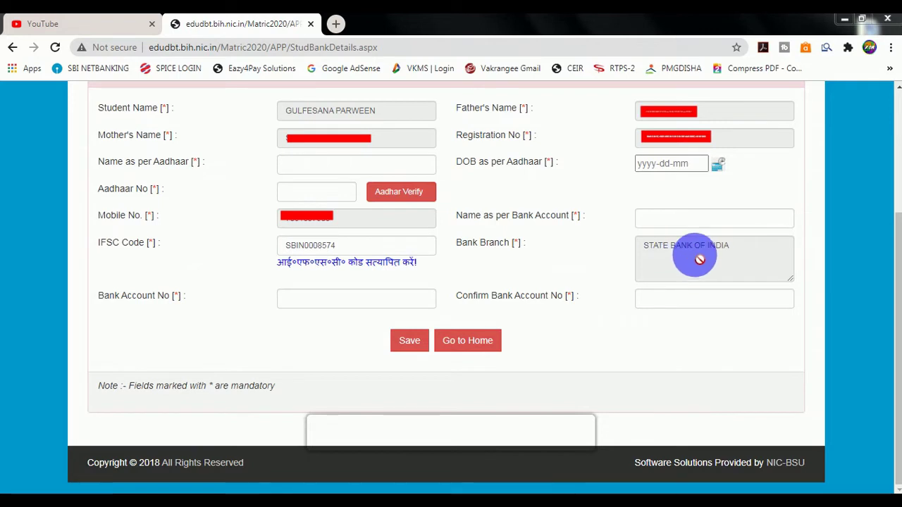
click(323, 307)
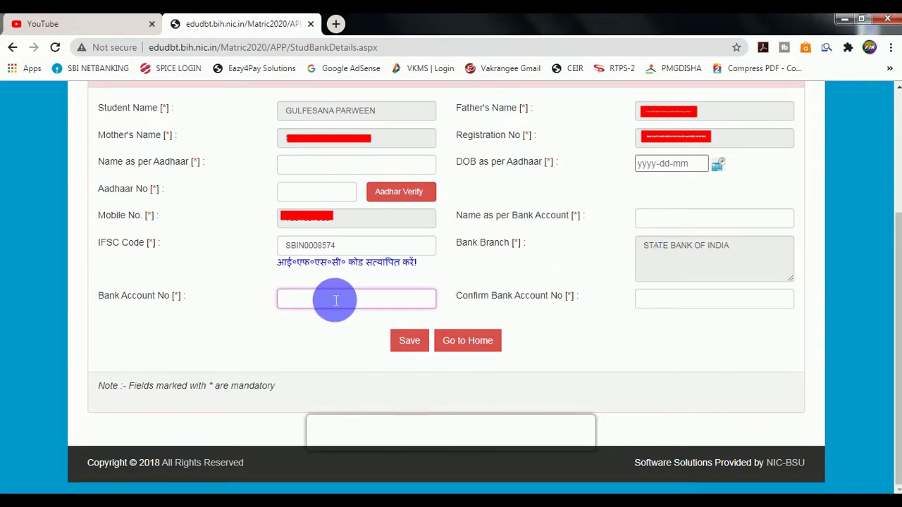
click(676, 300)
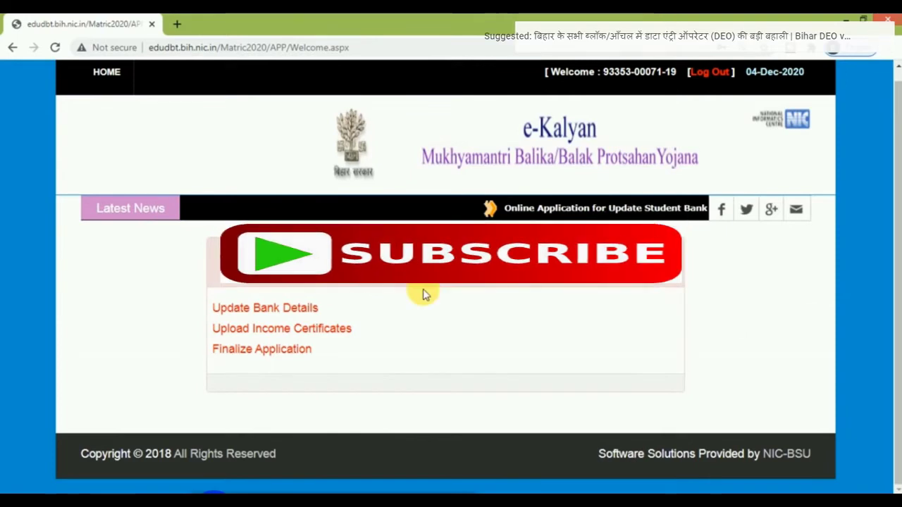
- Open the income certificate upload page and review its PDF-only, under-400kb file instructions
click(289, 330)
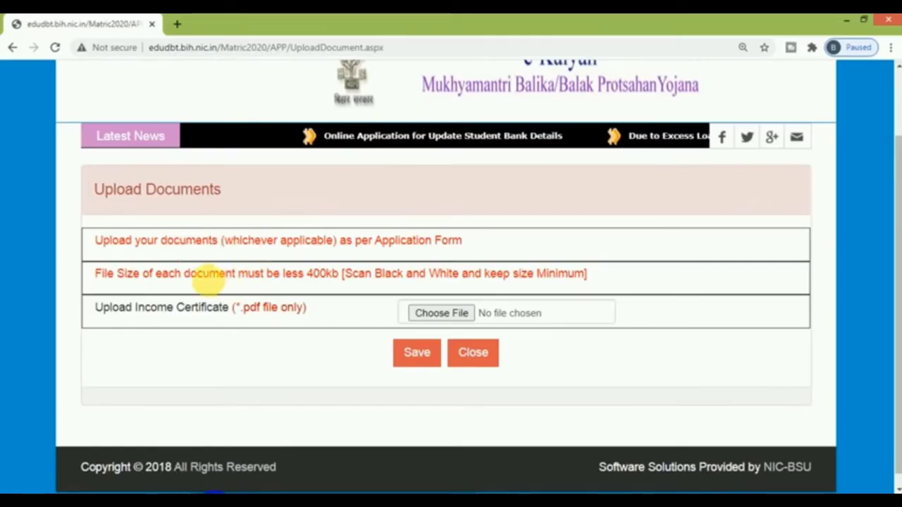
drag(355, 277, 489, 276)
click(493, 277)
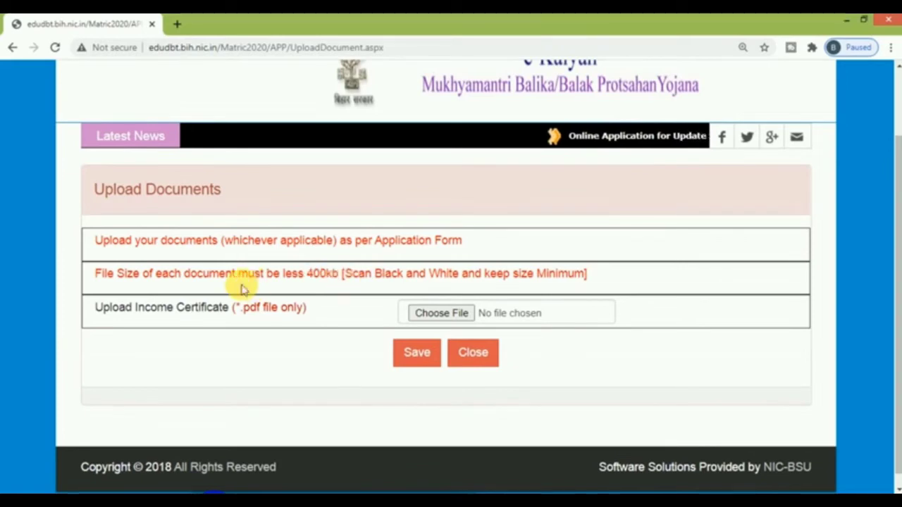
drag(164, 310, 227, 312)
click(226, 315)
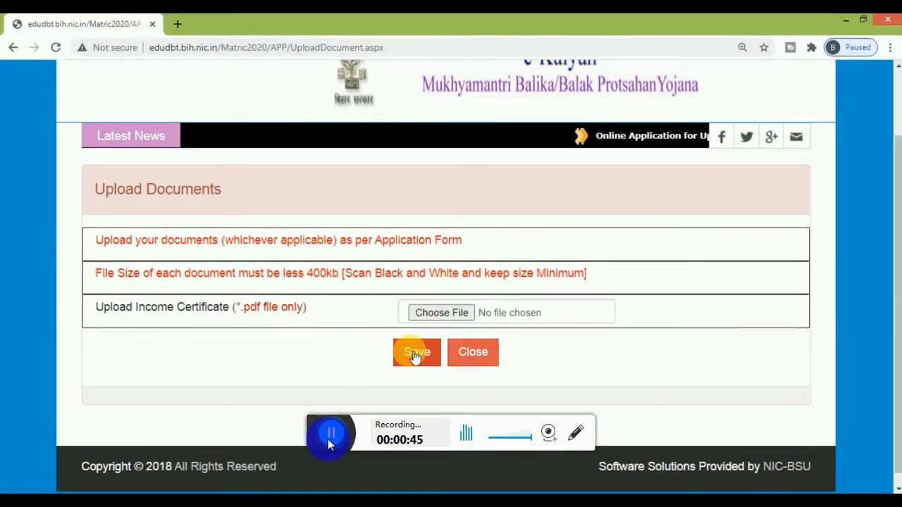
- Load the Google search page in a new browser tab
click(177, 27)
text(GO)
key(Return)
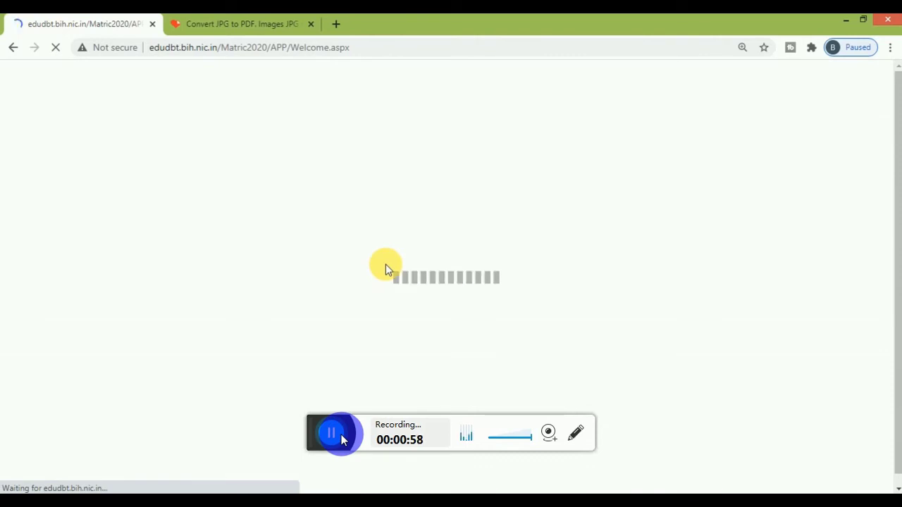
- Open the Finalize Application Forms page in e-Kalyan and scroll through the Application Preview
click(268, 361)
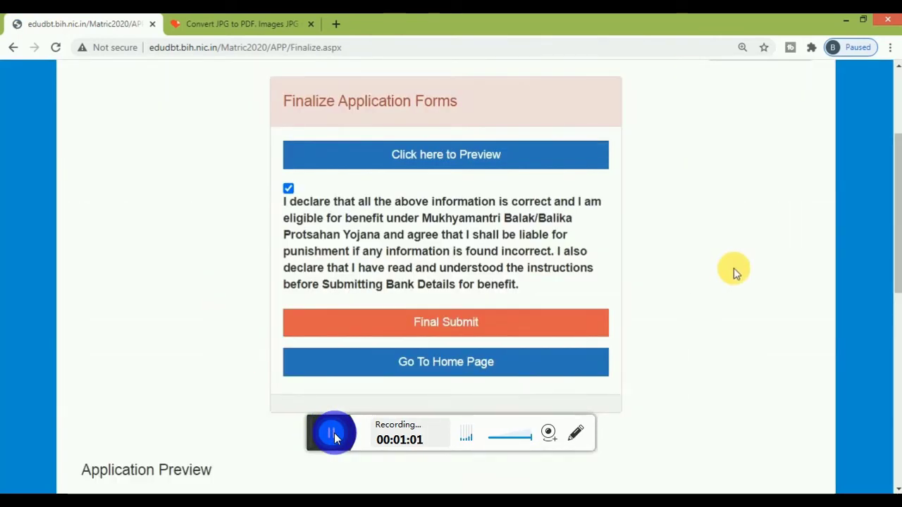
drag(896, 240, 896, 231)
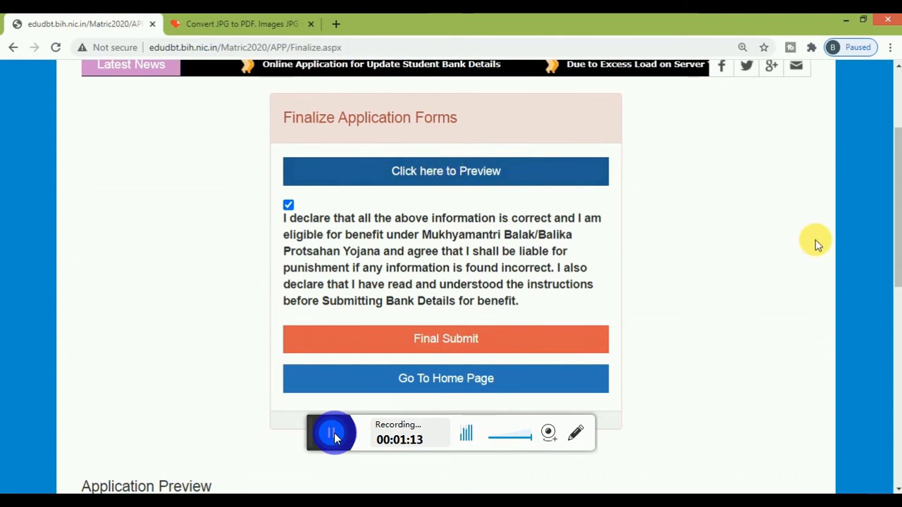
drag(898, 213, 895, 299)
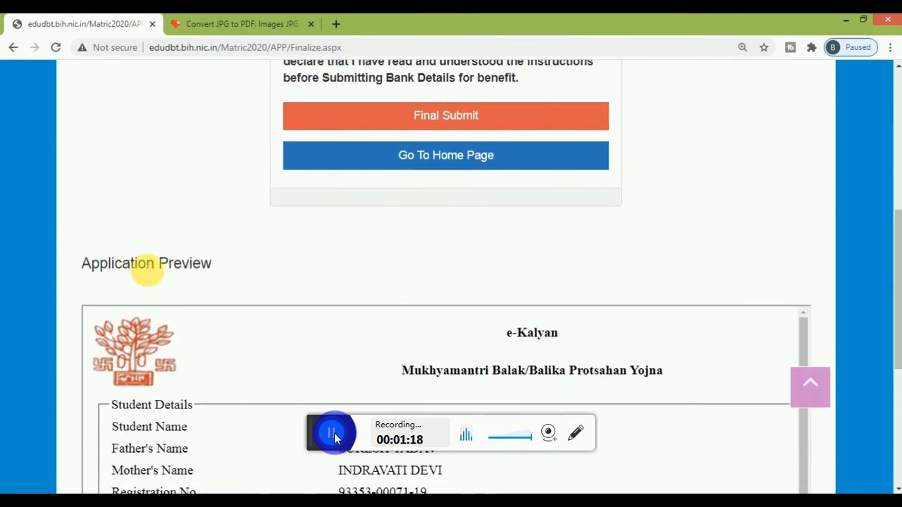
drag(130, 263, 205, 263)
scroll(721, 320, up, 5)
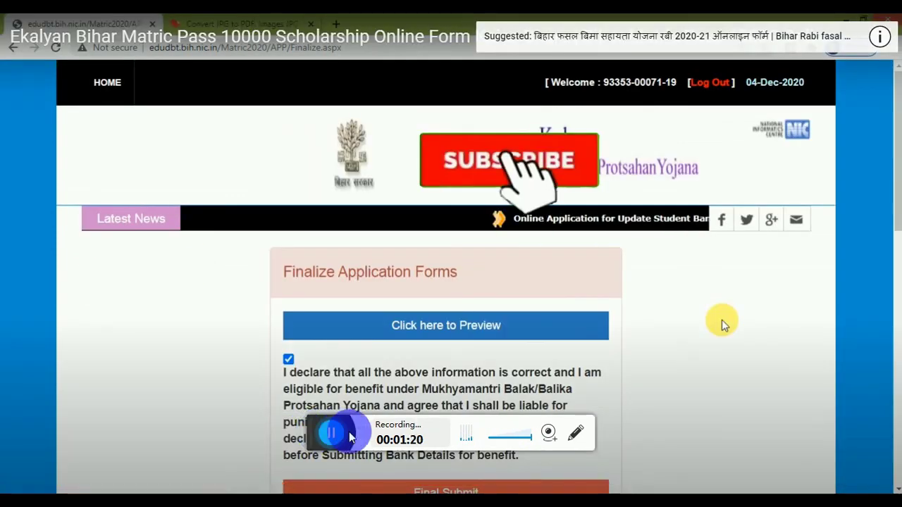